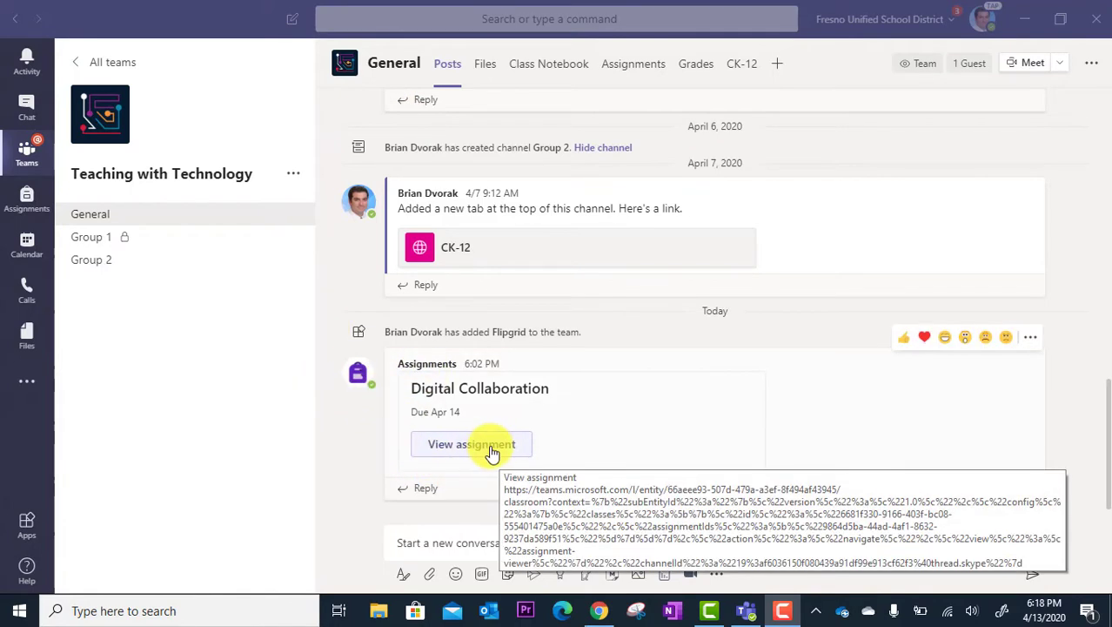
Open the Digital Collaboration assignment in student view and log in to its Flipgrid topic with the Microsoft account.
{"action": "left_click", "coordinate": [496, 445]}
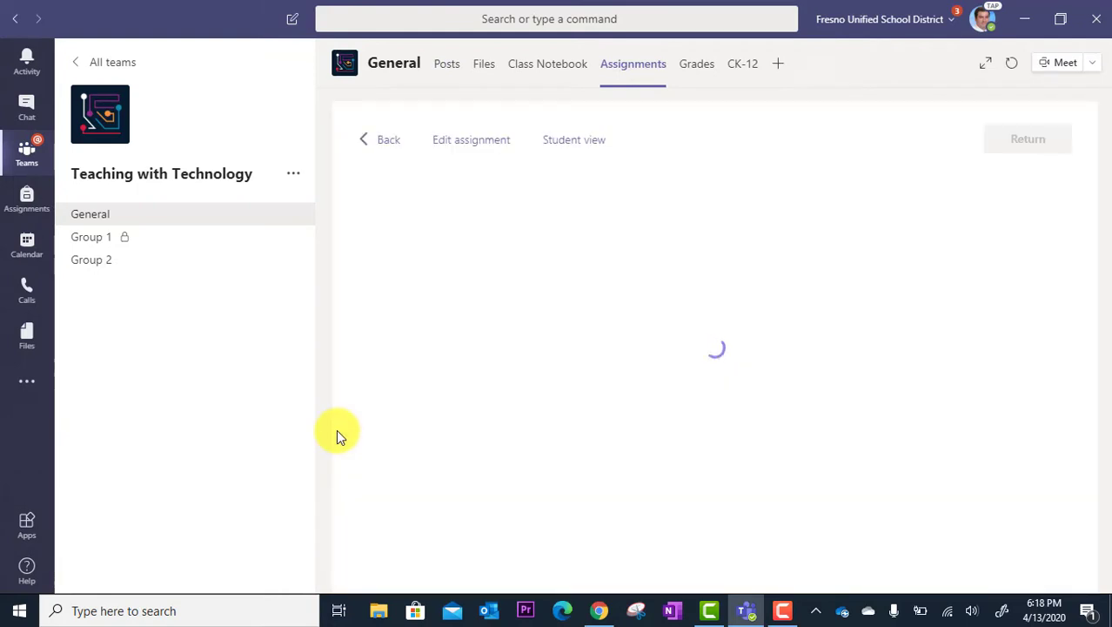
{"action": "left_click", "coordinate": [564, 142]}
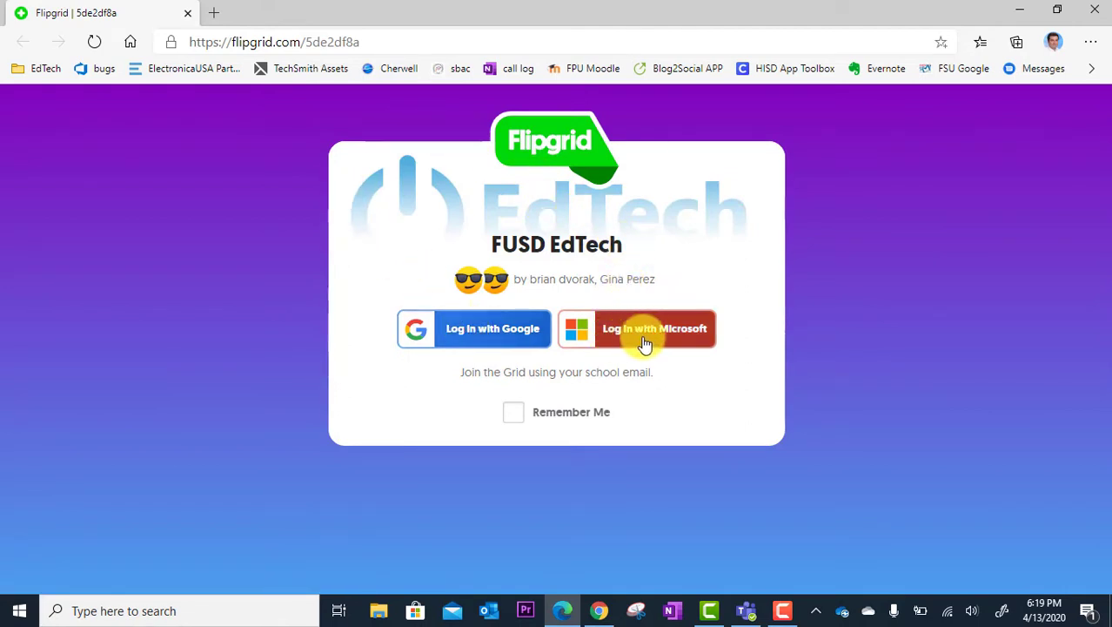
{"action": "left_click", "coordinate": [681, 346]}
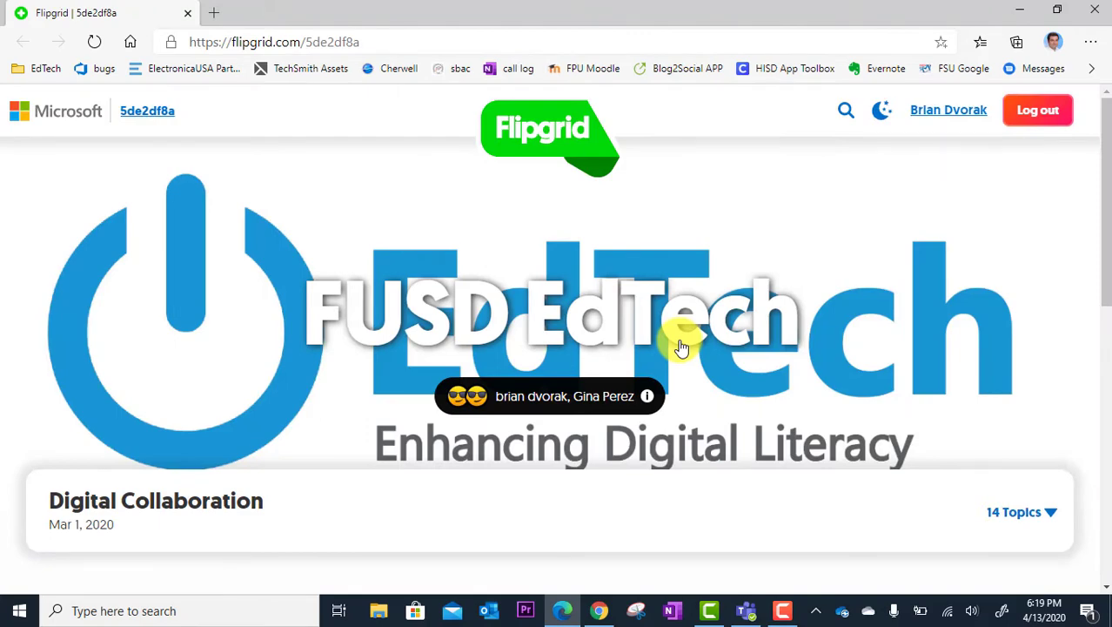
Start a video response to the Digital Collaboration topic and allow Flipgrid to use the microphone and camera.
{"action": "scroll", "coordinate": [682, 346], "scroll_direction": "down", "scroll_amount": 1}
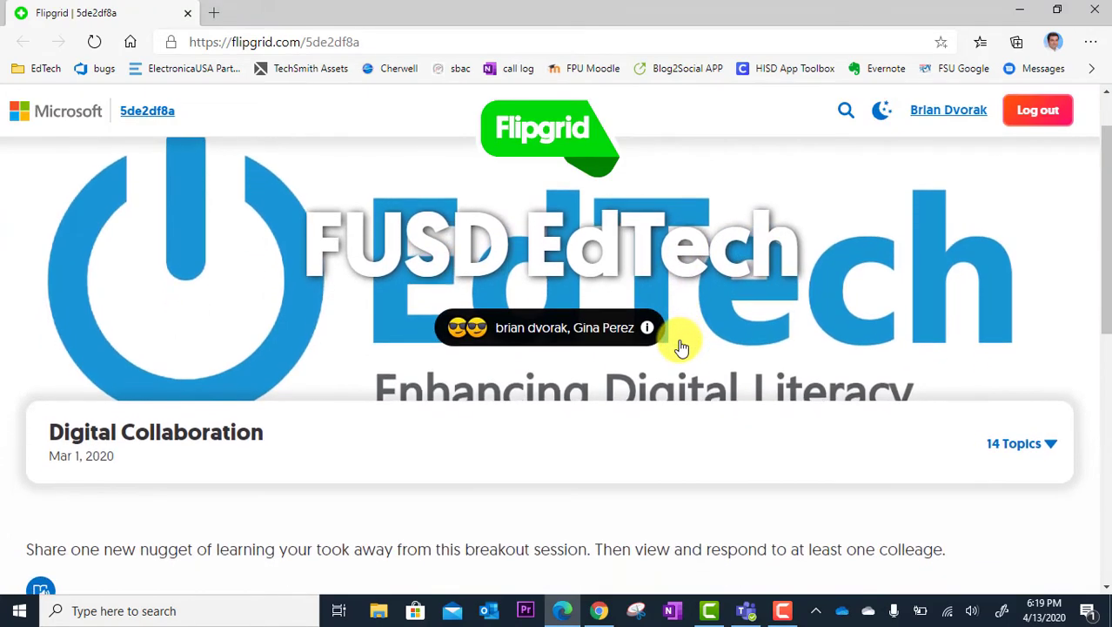
{"action": "scroll", "coordinate": [681, 346], "scroll_direction": "down", "scroll_amount": 1}
{"action": "scroll", "coordinate": [682, 346], "scroll_direction": "down", "scroll_amount": 2}
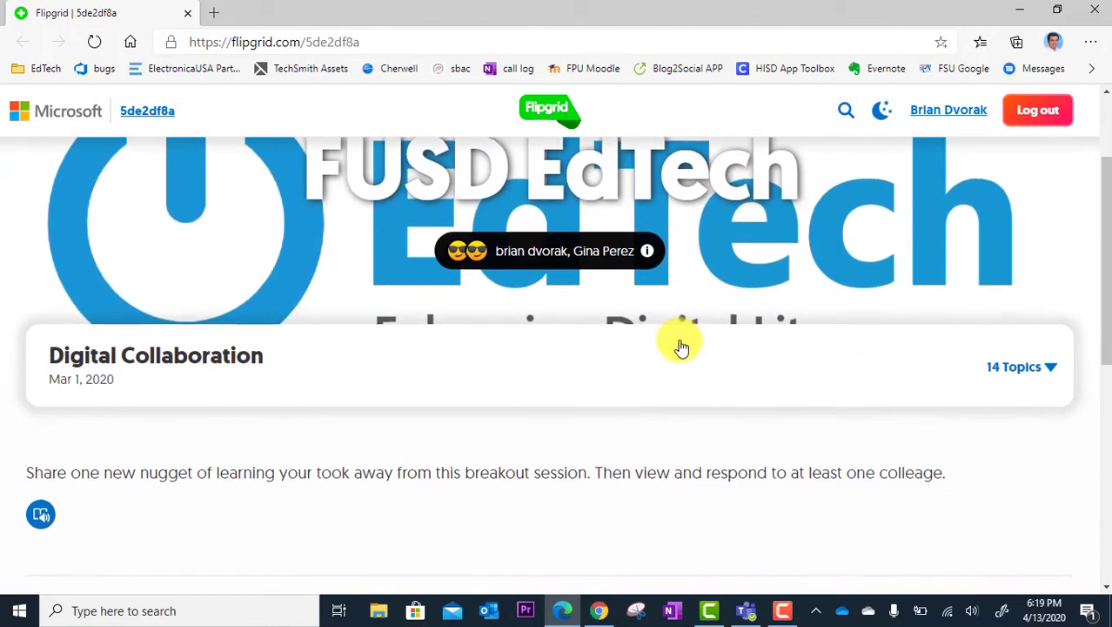
{"action": "scroll", "coordinate": [681, 347], "scroll_direction": "down", "scroll_amount": 1}
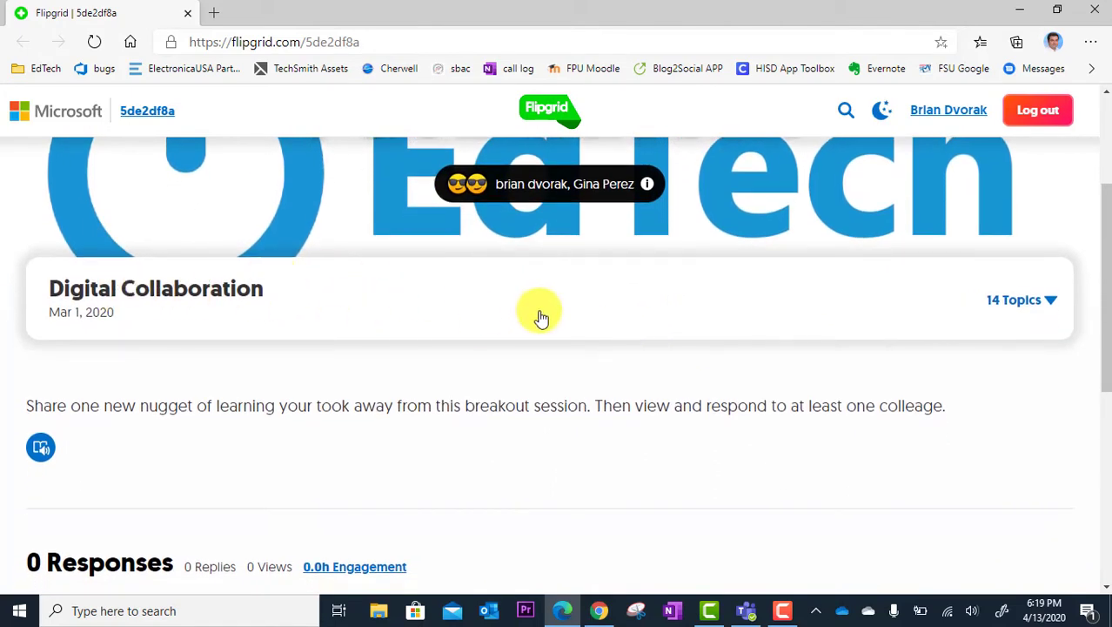
{"action": "scroll", "coordinate": [663, 348], "scroll_direction": "down", "scroll_amount": 1}
{"action": "scroll", "coordinate": [663, 348], "scroll_direction": "down", "scroll_amount": 4}
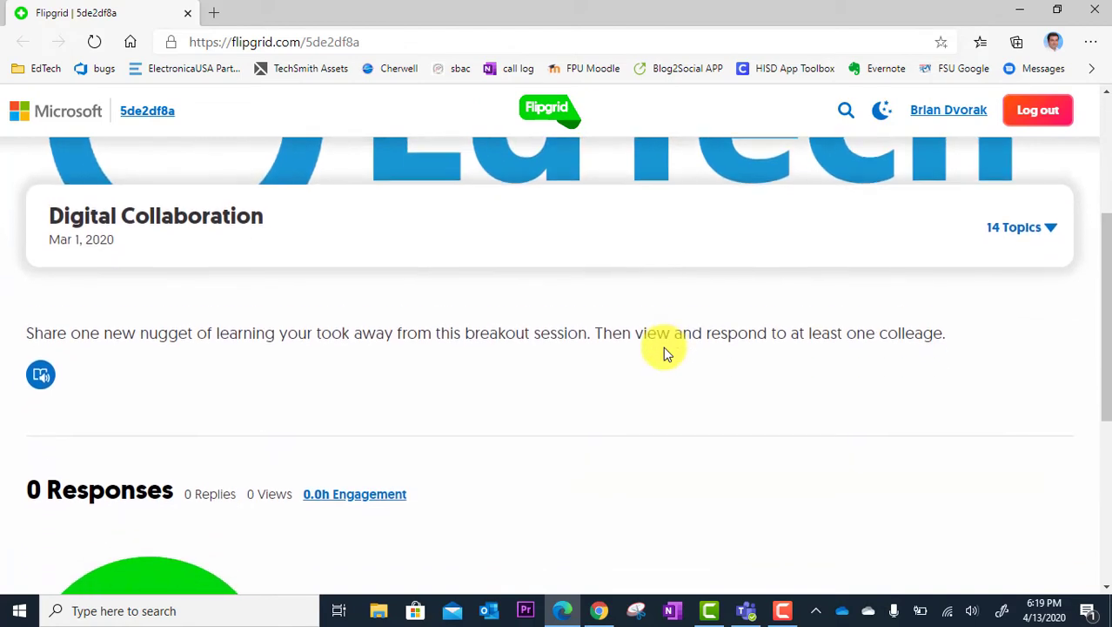
{"action": "scroll", "coordinate": [663, 347], "scroll_direction": "down", "scroll_amount": 2}
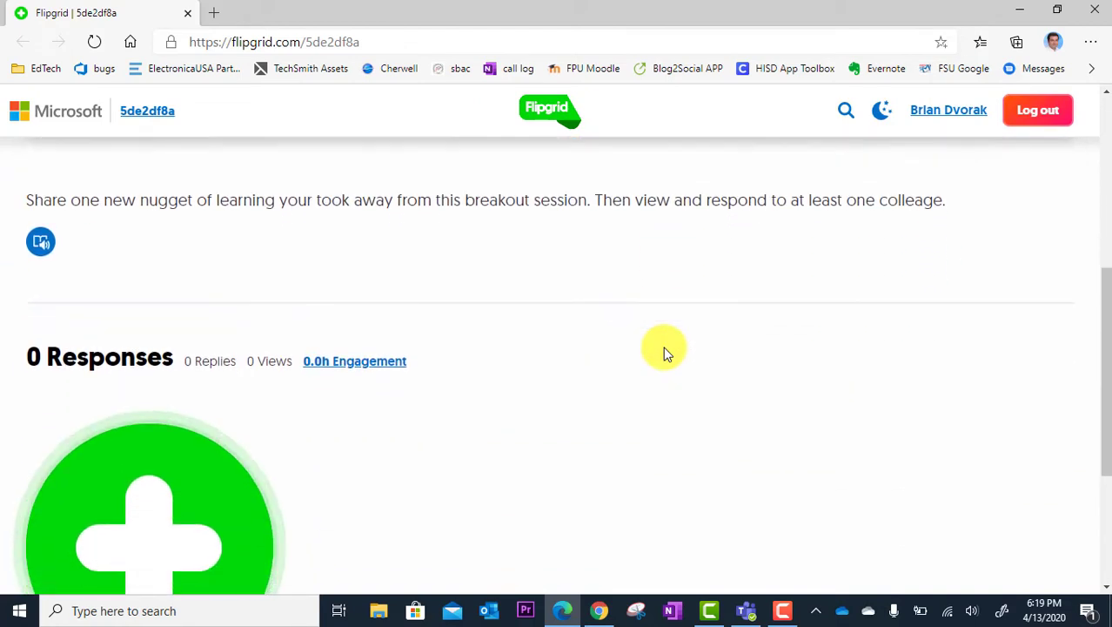
{"action": "scroll", "coordinate": [663, 347], "scroll_direction": "down", "scroll_amount": 2}
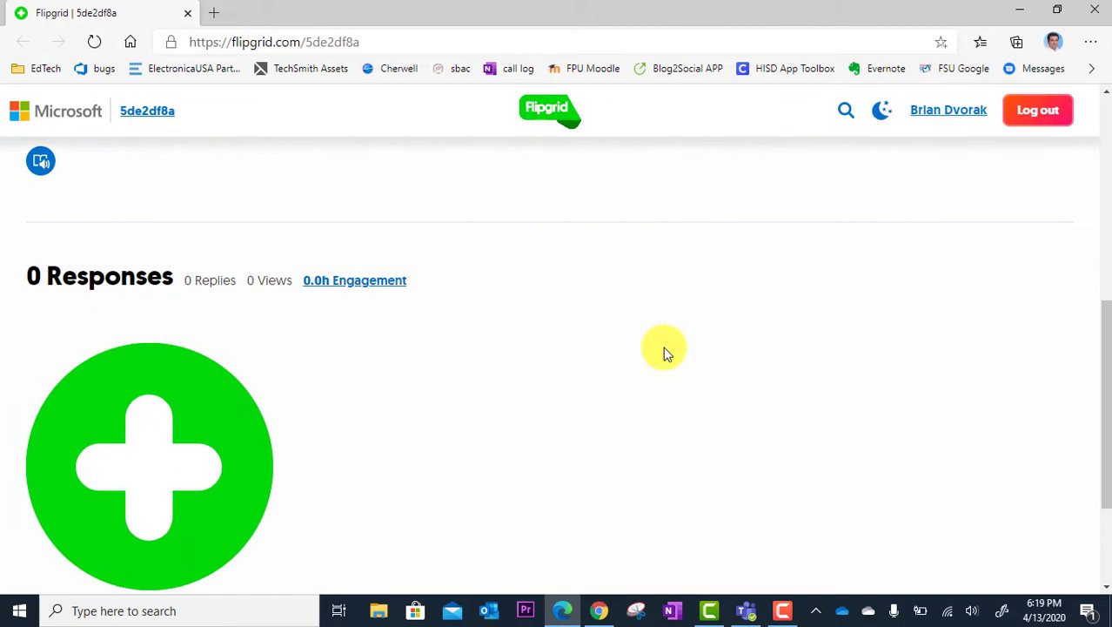
{"action": "scroll", "coordinate": [663, 349], "scroll_direction": "down", "scroll_amount": 1}
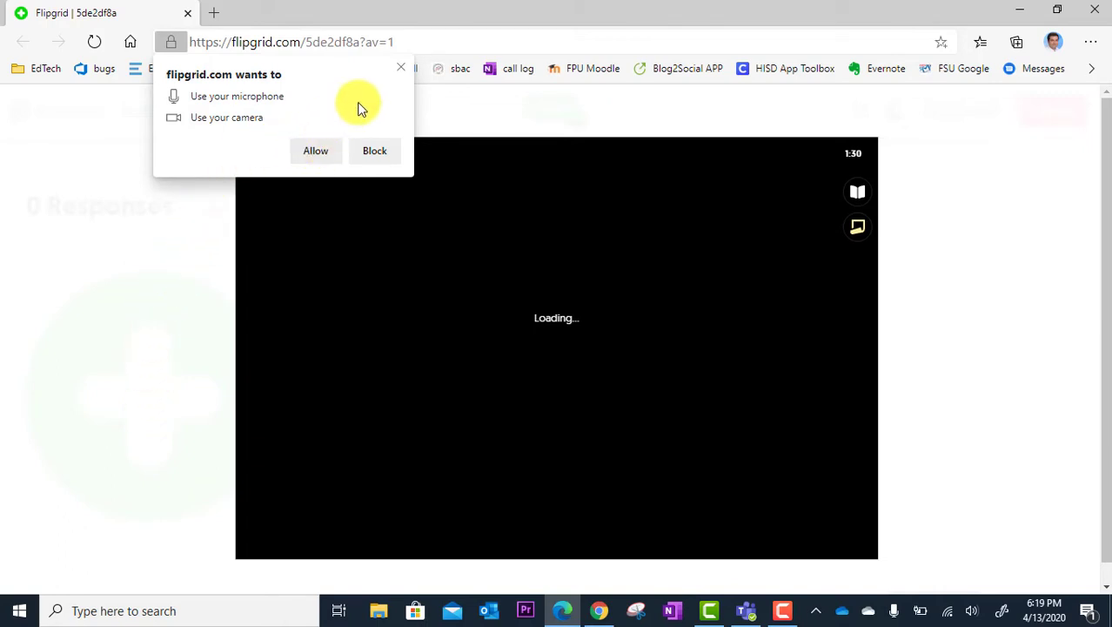
{"action": "left_click", "coordinate": [333, 154]}
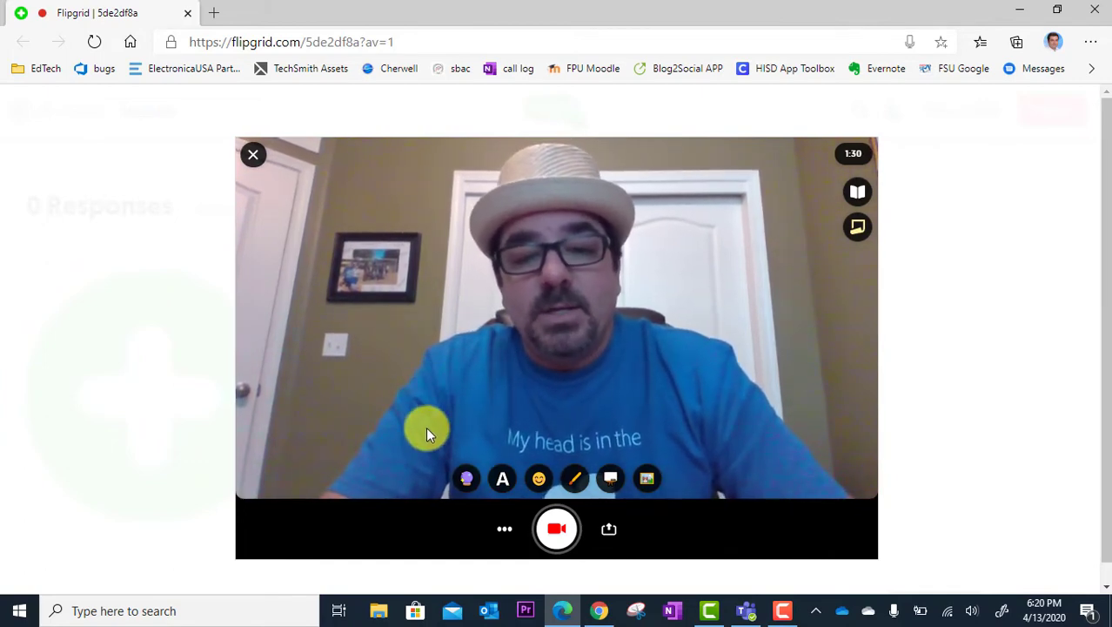
Record a short video response, pause the recording, and preview the clip.
{"action": "left_click", "coordinate": [556, 532]}
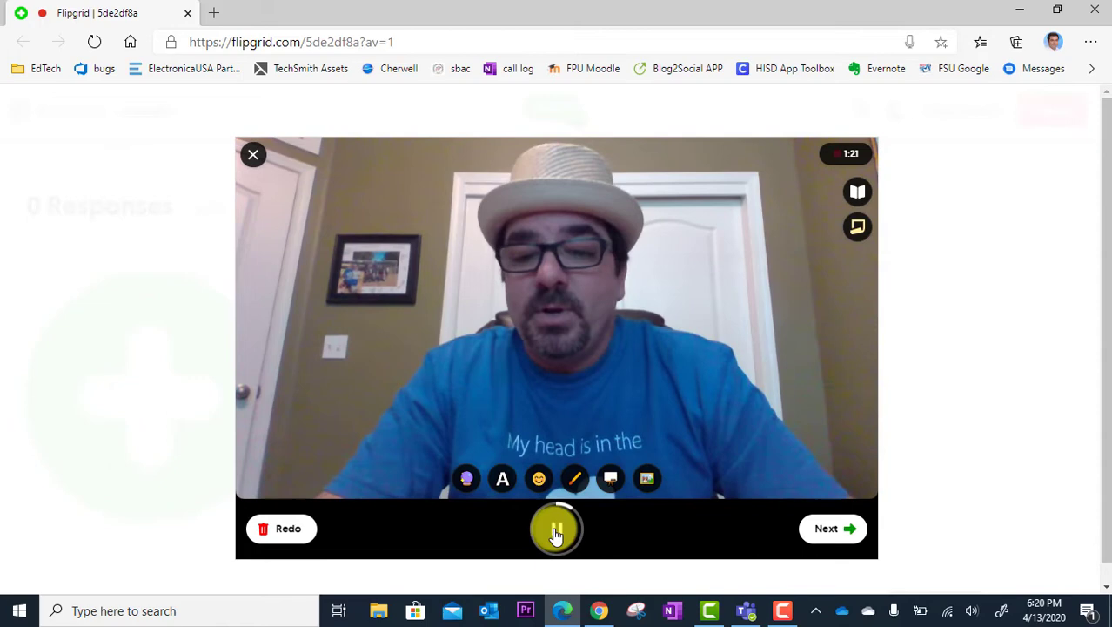
{"action": "left_click", "coordinate": [558, 533]}
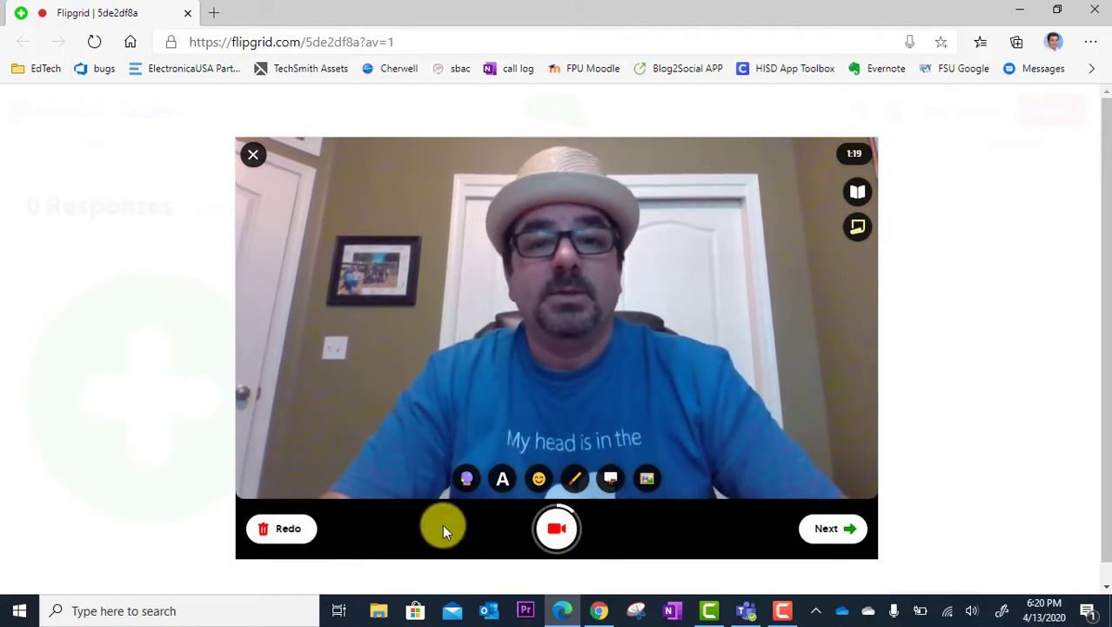
{"action": "left_click", "coordinate": [836, 531]}
{"action": "left_click", "coordinate": [367, 528]}
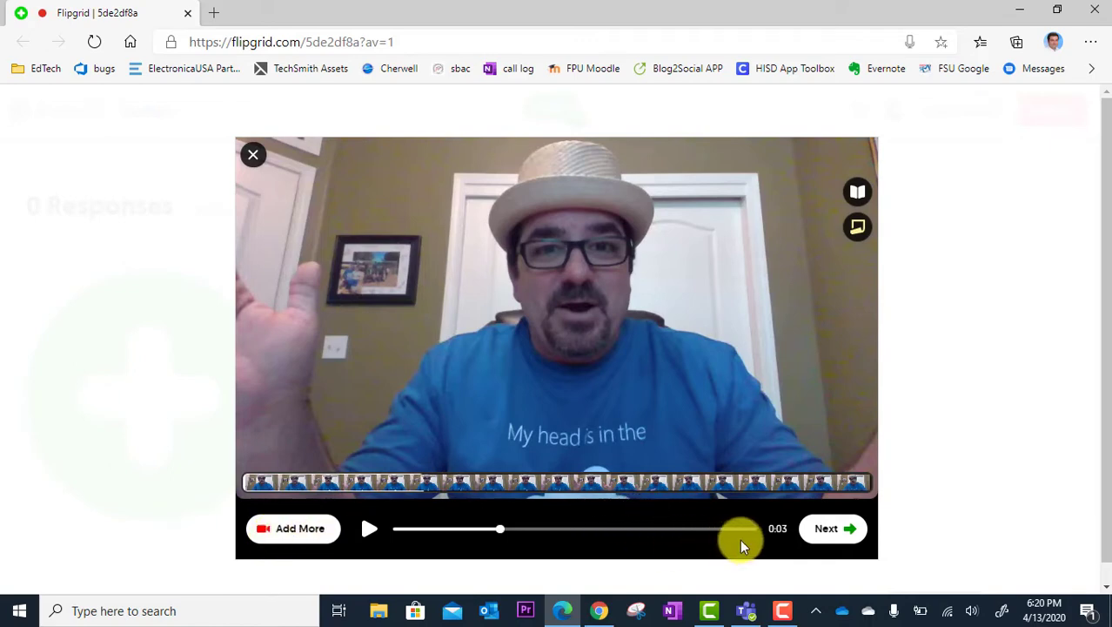
Accept the recorded clip and take a selfie for the video's cover image.
{"action": "left_click", "coordinate": [835, 534]}
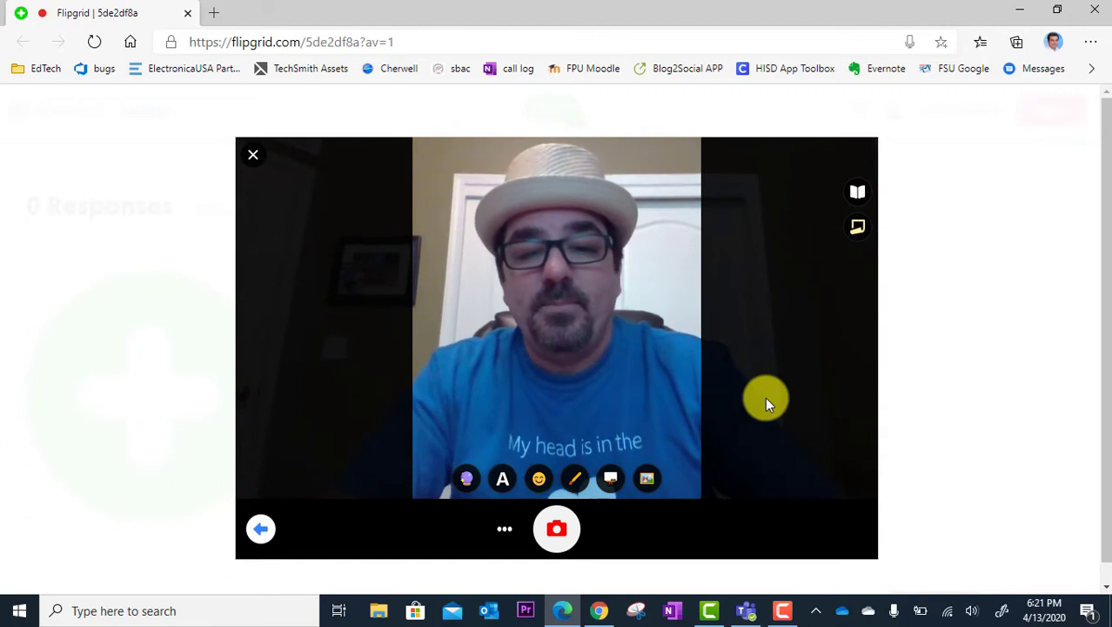
{"action": "left_click", "coordinate": [559, 531]}
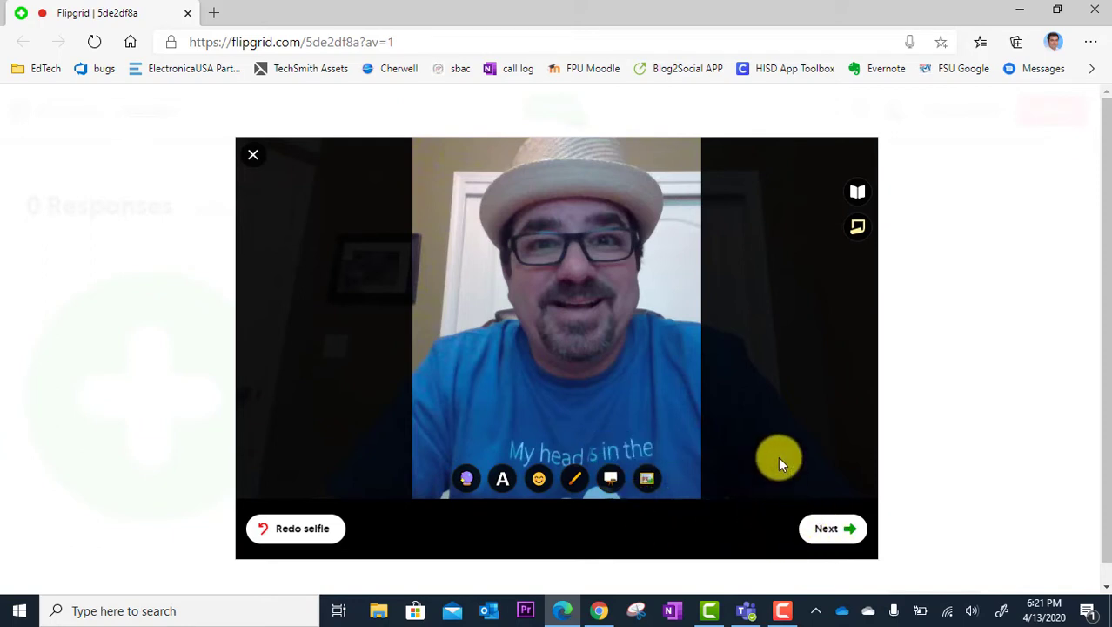
Try a sunglasses emoji sticker on the selfie, reposition it, and delete it.
{"action": "left_click", "coordinate": [539, 478]}
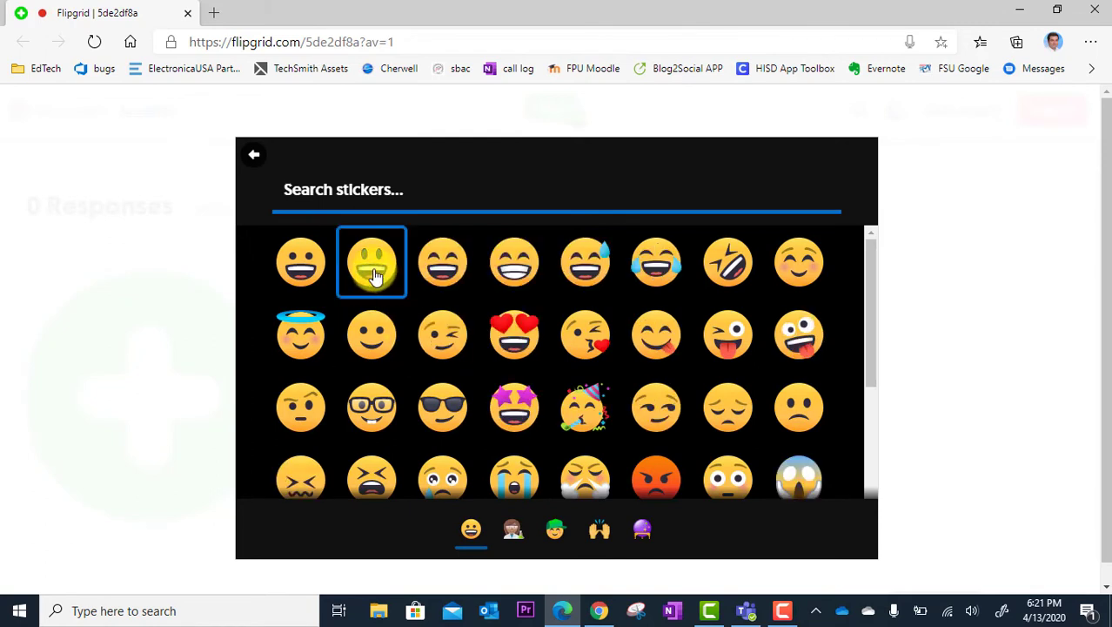
{"action": "left_click", "coordinate": [442, 405]}
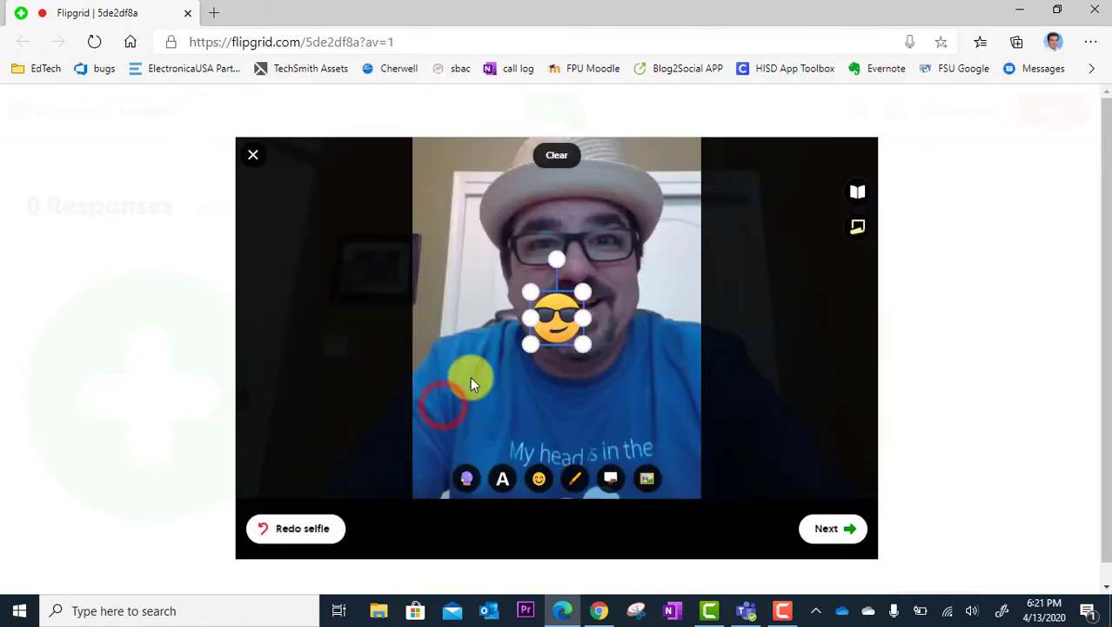
{"action": "left_click_drag", "start_coordinate": [555, 315], "coordinate": [646, 357]}
{"action": "mouse_move", "coordinate": [607, 289]}
{"action": "left_mouse_down"}
{"action": "mouse_move", "coordinate": [603, 310]}
{"action": "mouse_move", "coordinate": [601, 289]}
{"action": "left_mouse_up"}
{"action": "key", "text": "Delete"}
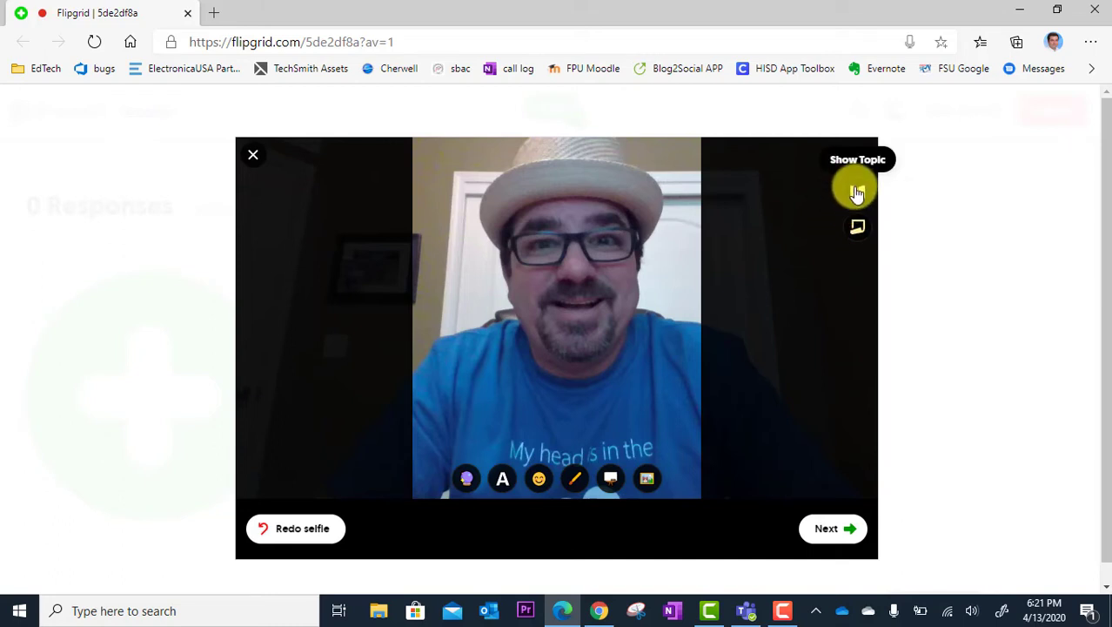
Show the topic's instructions over the selfie to review them, and hide them again.
{"action": "left_click", "coordinate": [856, 193]}
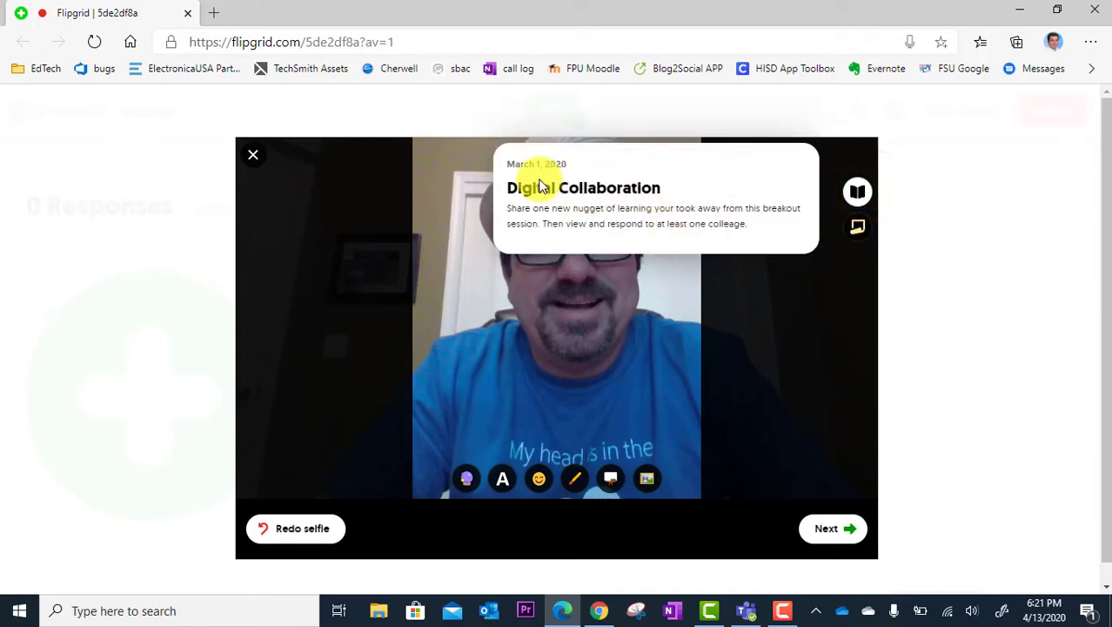
{"action": "left_click", "coordinate": [795, 294]}
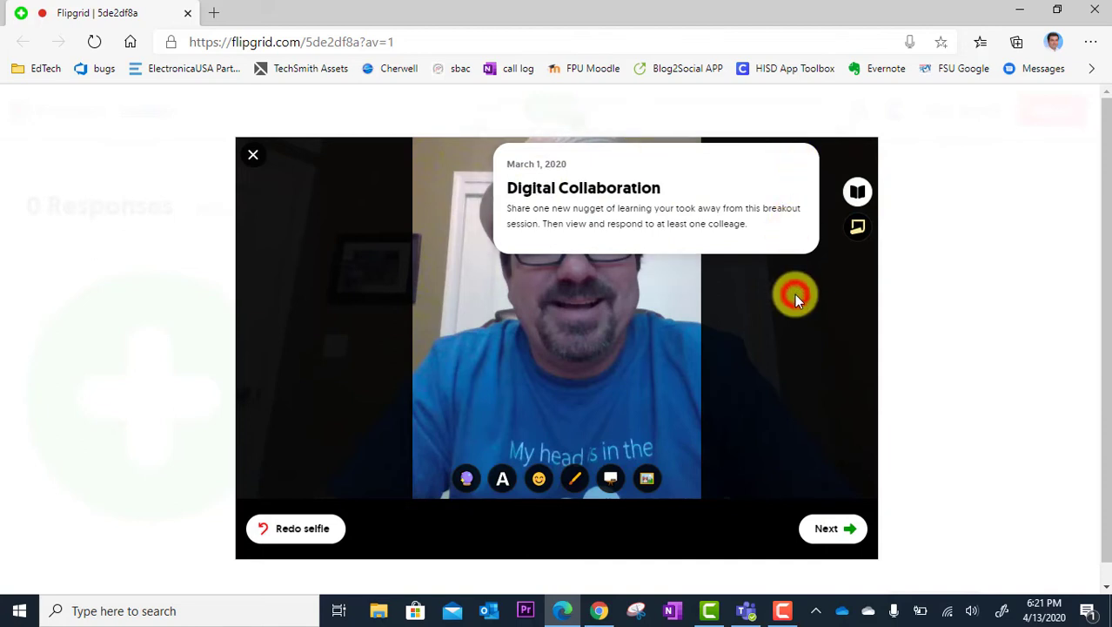
{"action": "left_click", "coordinate": [859, 192]}
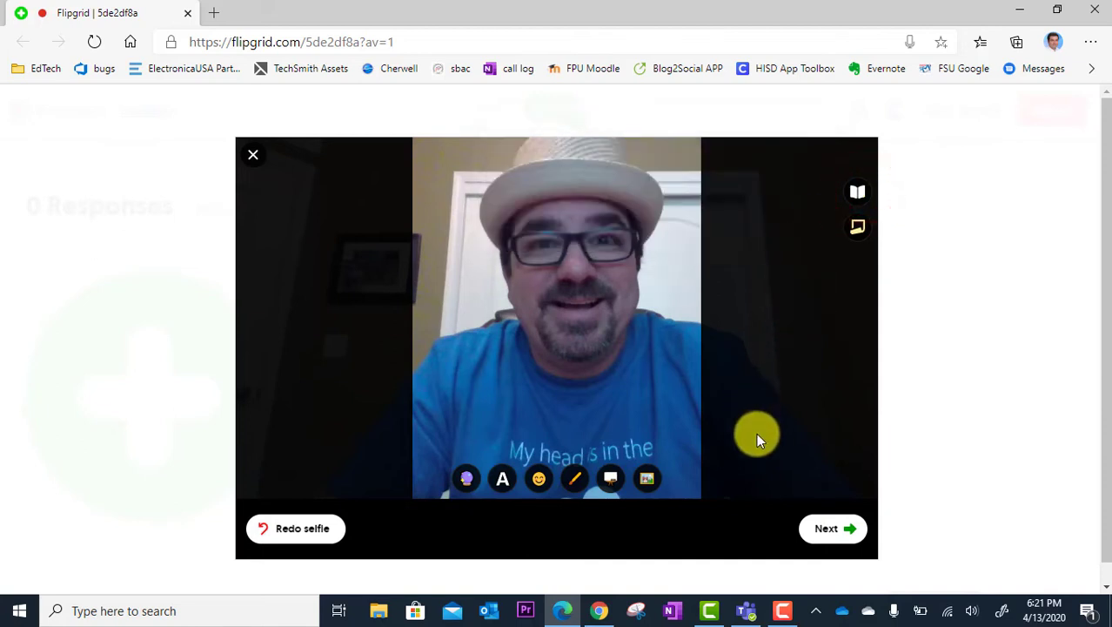
Accept the selfie, submit the video with the optional title and link left blank, and complete the submission.
{"action": "left_click", "coordinate": [835, 532]}
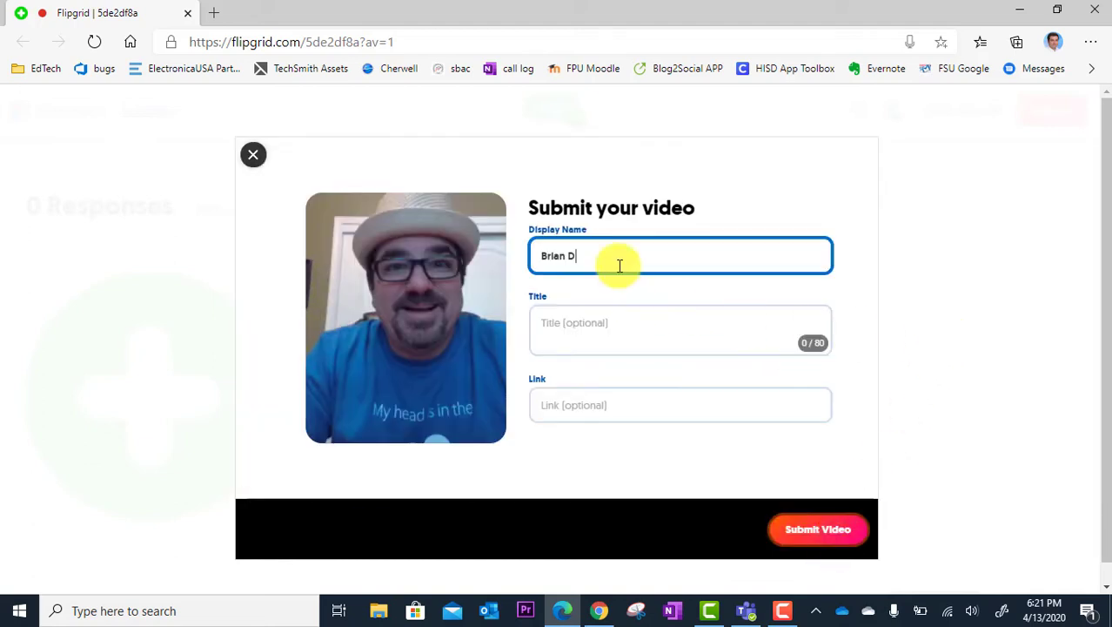
{"action": "left_click", "coordinate": [552, 317]}
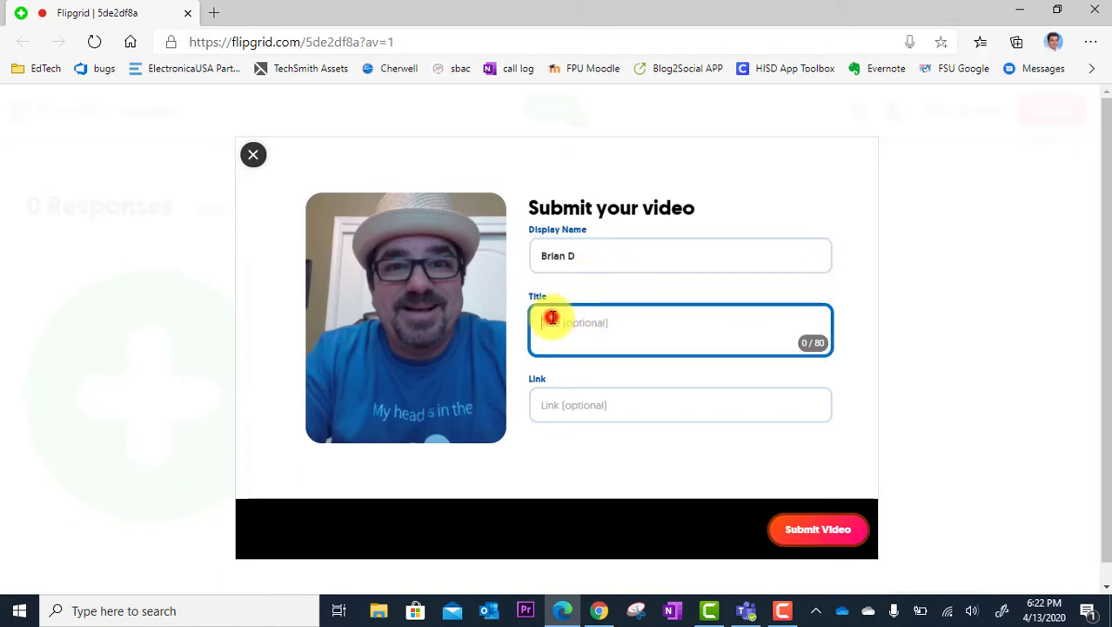
{"action": "left_click", "coordinate": [637, 402]}
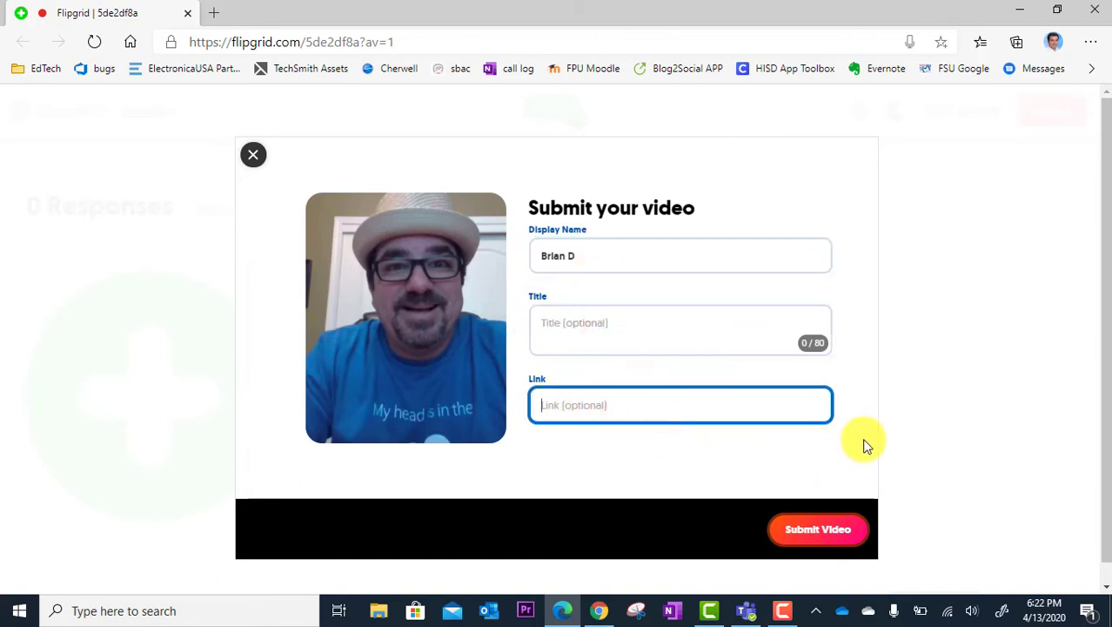
{"action": "left_click", "coordinate": [891, 462]}
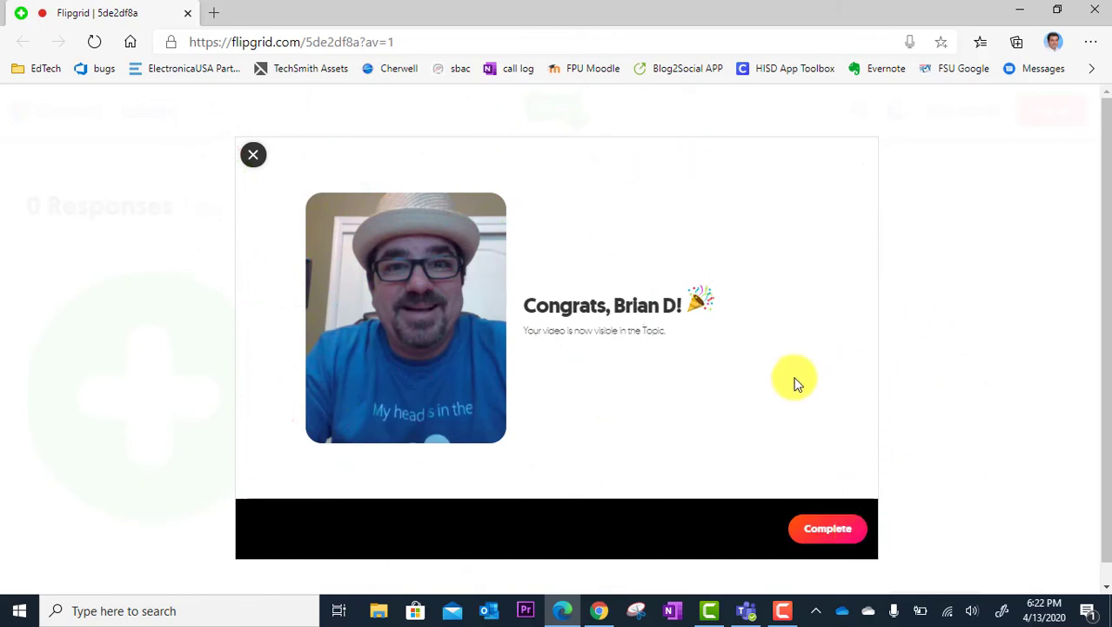
{"action": "left_click", "coordinate": [831, 531]}
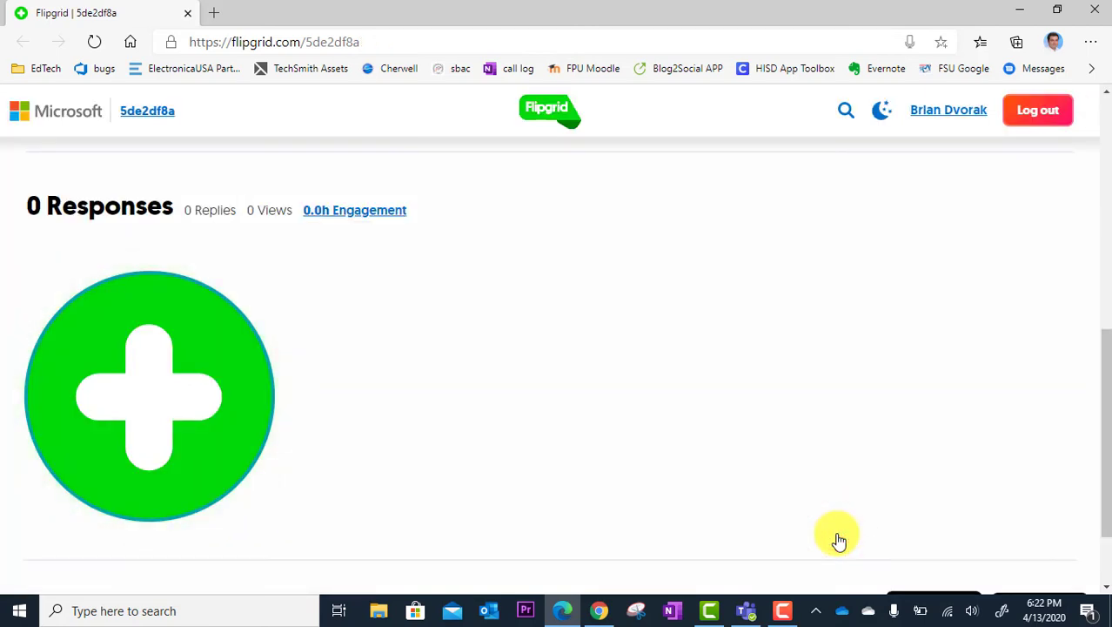
Check the responses section of the topic page for the submitted video.
{"action": "scroll", "coordinate": [894, 417], "scroll_direction": "down", "scroll_amount": 2}
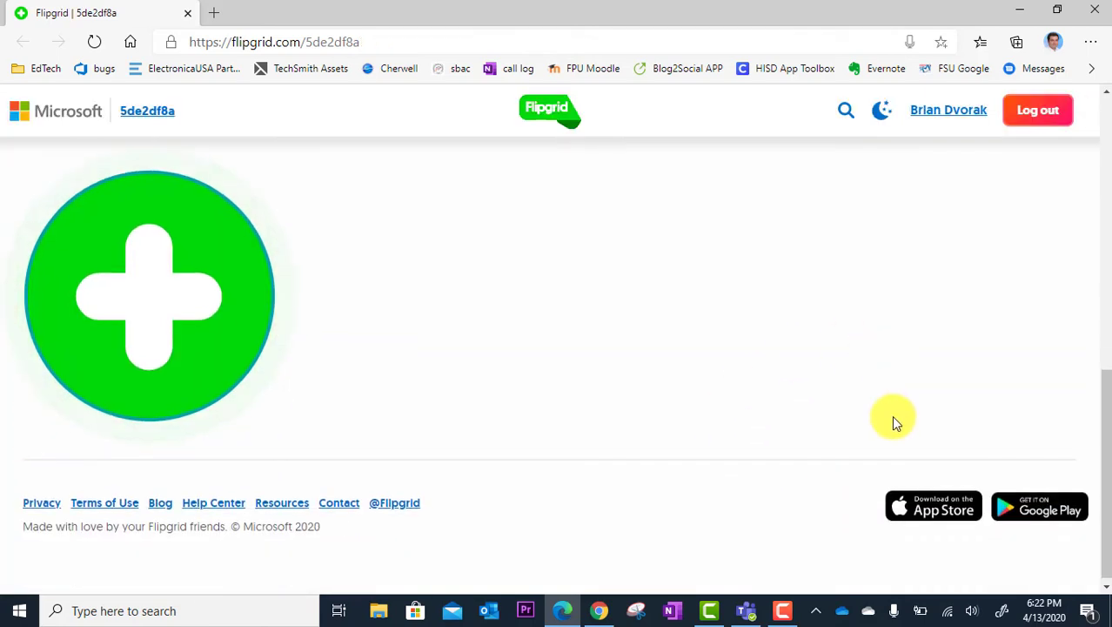
{"action": "scroll", "coordinate": [896, 422], "scroll_direction": "up", "scroll_amount": 1}
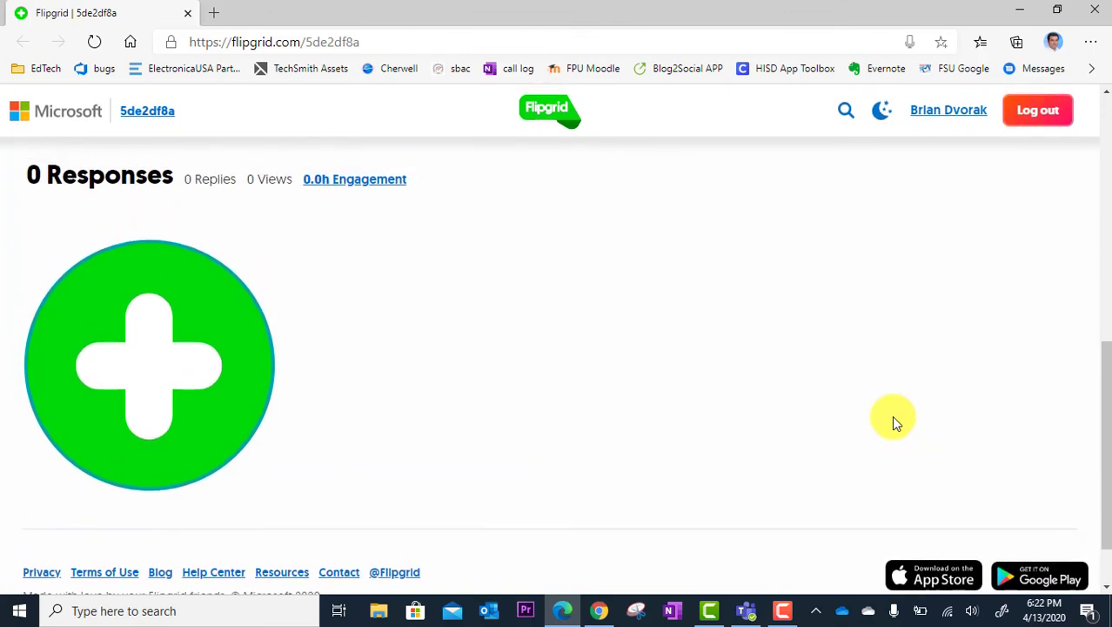
{"action": "scroll", "coordinate": [891, 416], "scroll_direction": "up", "scroll_amount": 1}
{"action": "scroll", "coordinate": [891, 415], "scroll_direction": "down", "scroll_amount": 2}
{"action": "scroll", "coordinate": [891, 415], "scroll_direction": "up", "scroll_amount": 1}
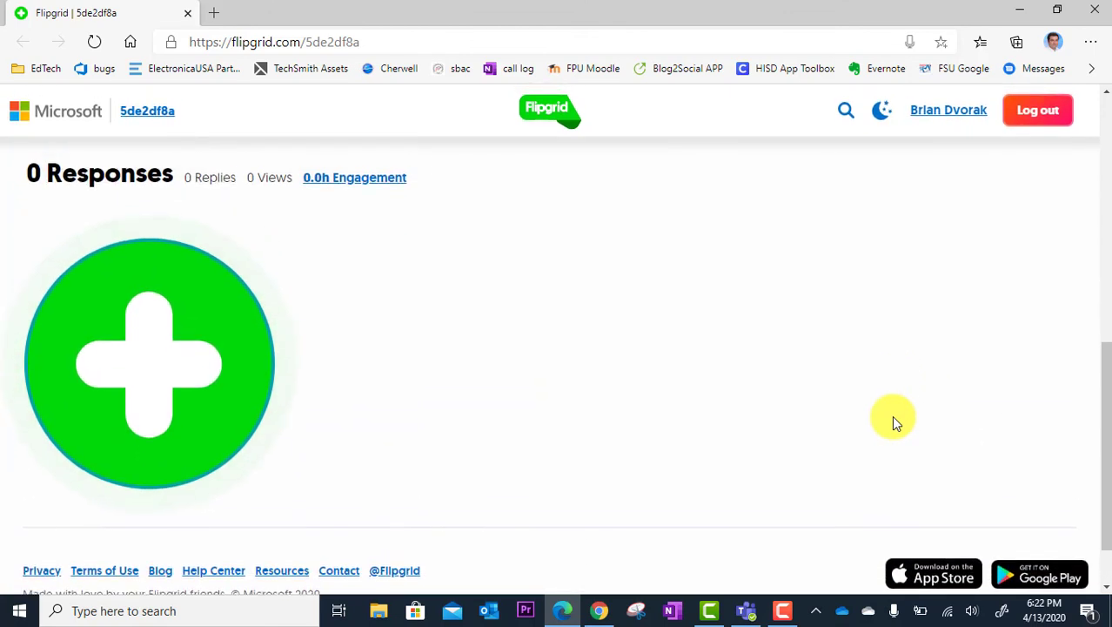
{"action": "scroll", "coordinate": [891, 415], "scroll_direction": "up", "scroll_amount": 1}
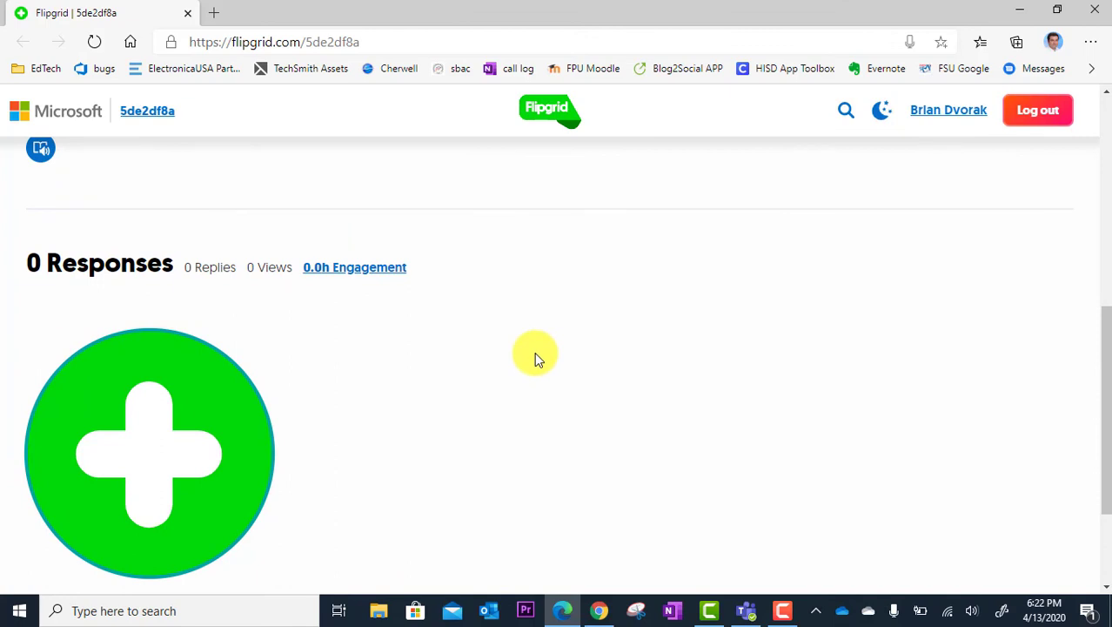